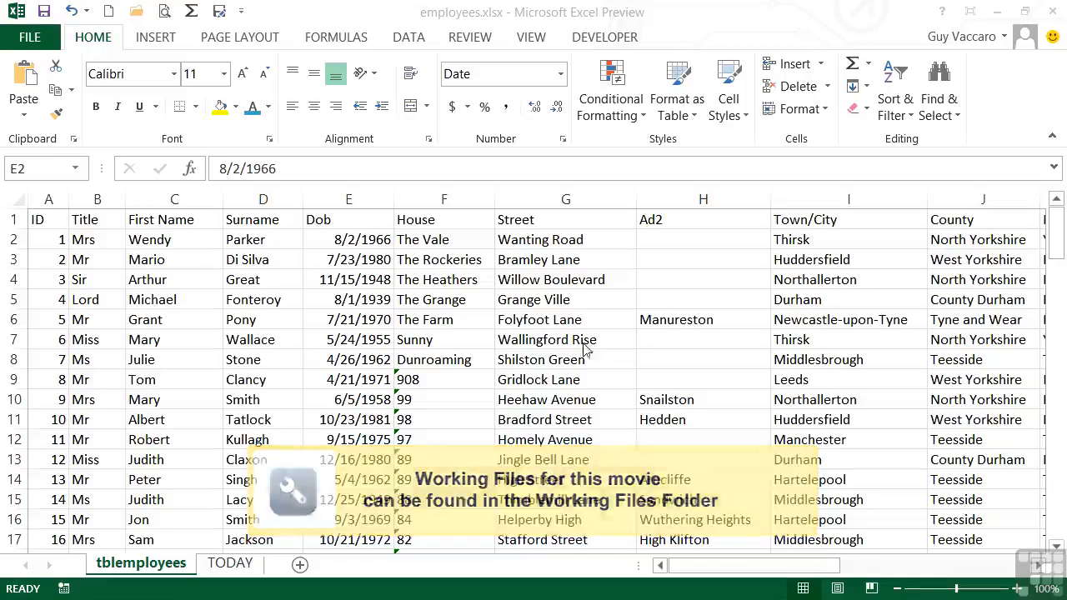
Insert a blank column before House, widen it to roughly three times its width, and give it the header "X was born on"
click(442, 199)
right_click(443, 200)
click(474, 346)
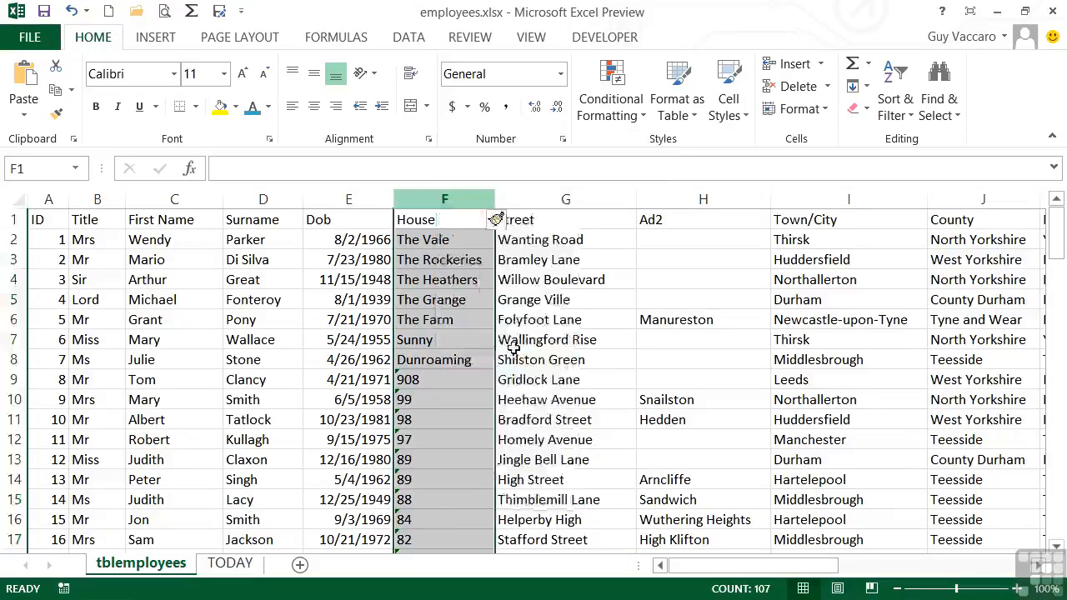
drag(485, 199, 694, 198)
click(462, 216)
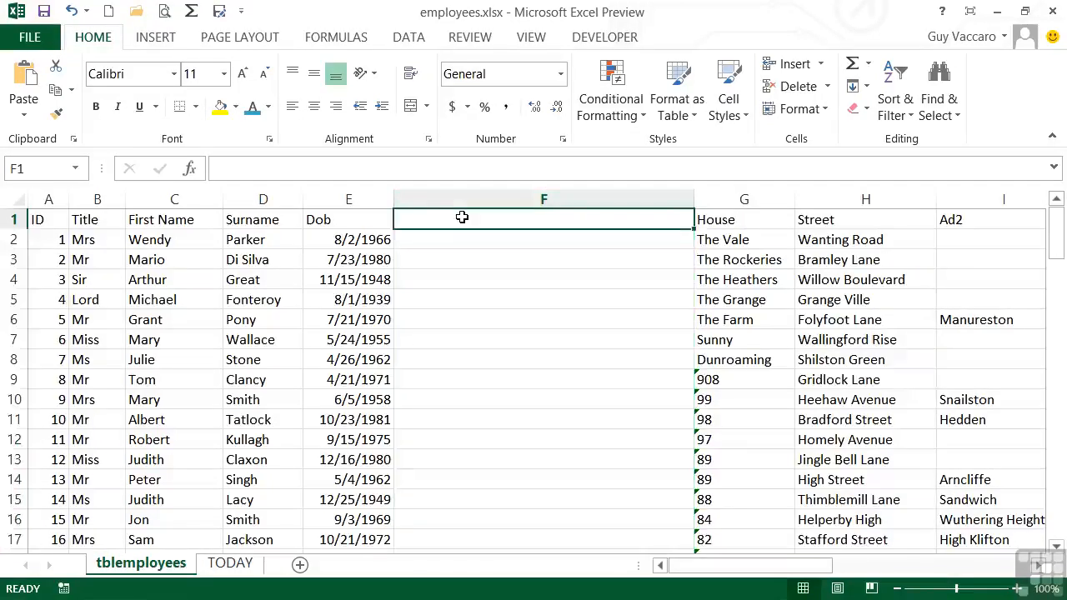
text(X was born on)
key(Return)
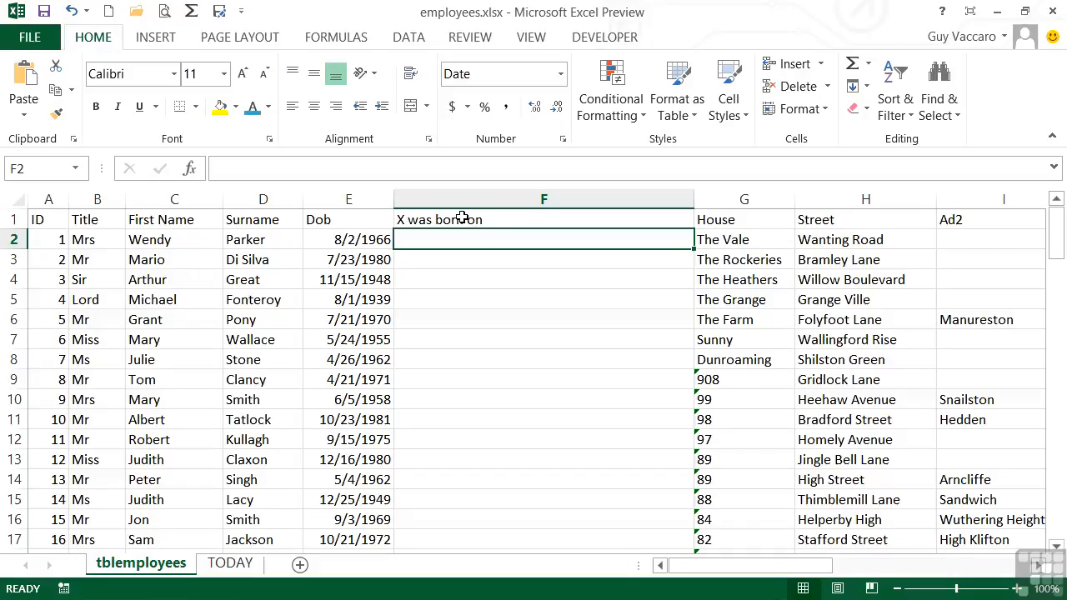
Enter a formula in F2 that joins the first name, the text " was born on " and the Dob cell: =C2&" was born on " &E2
text(=)
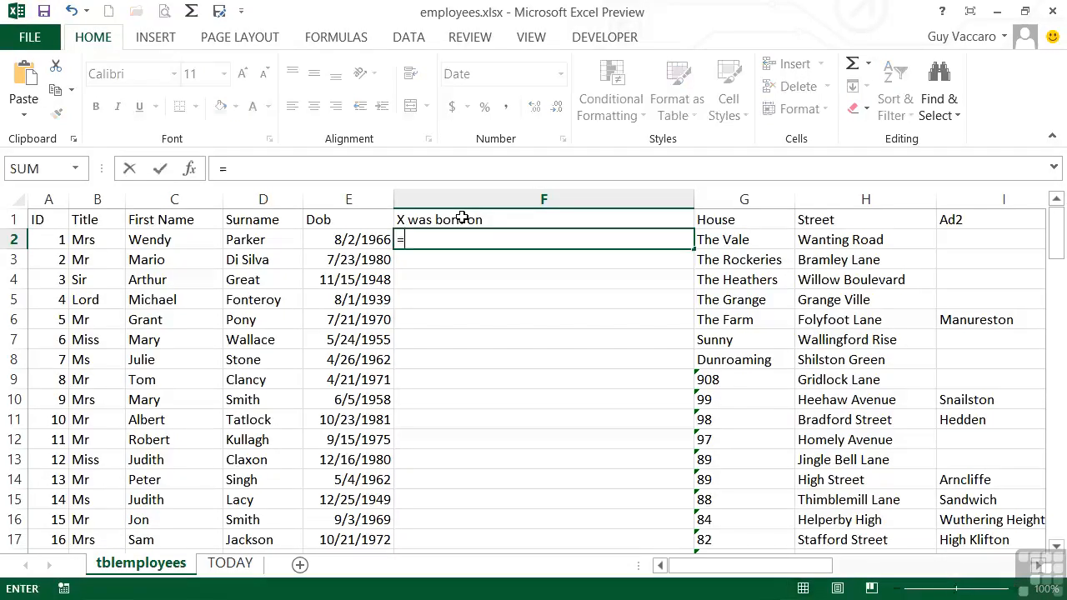
click(190, 241)
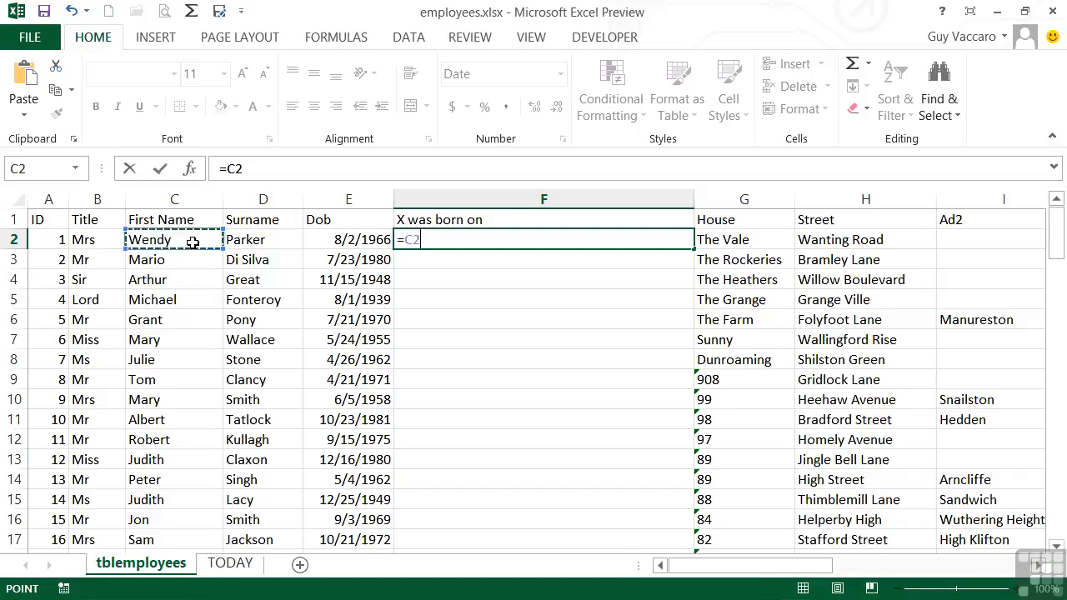
text(&")
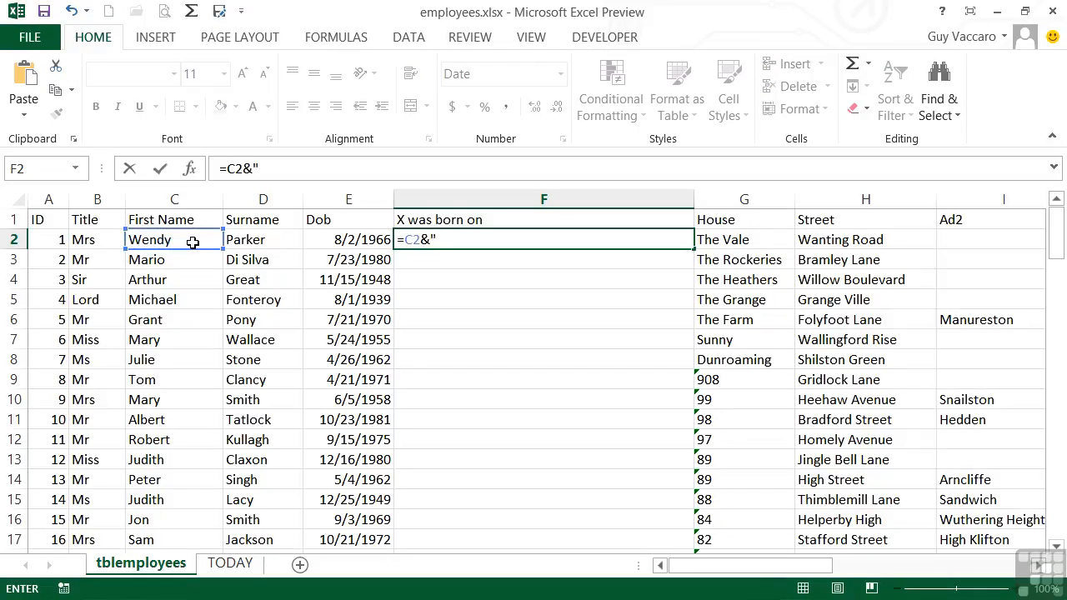
text( was born on ")
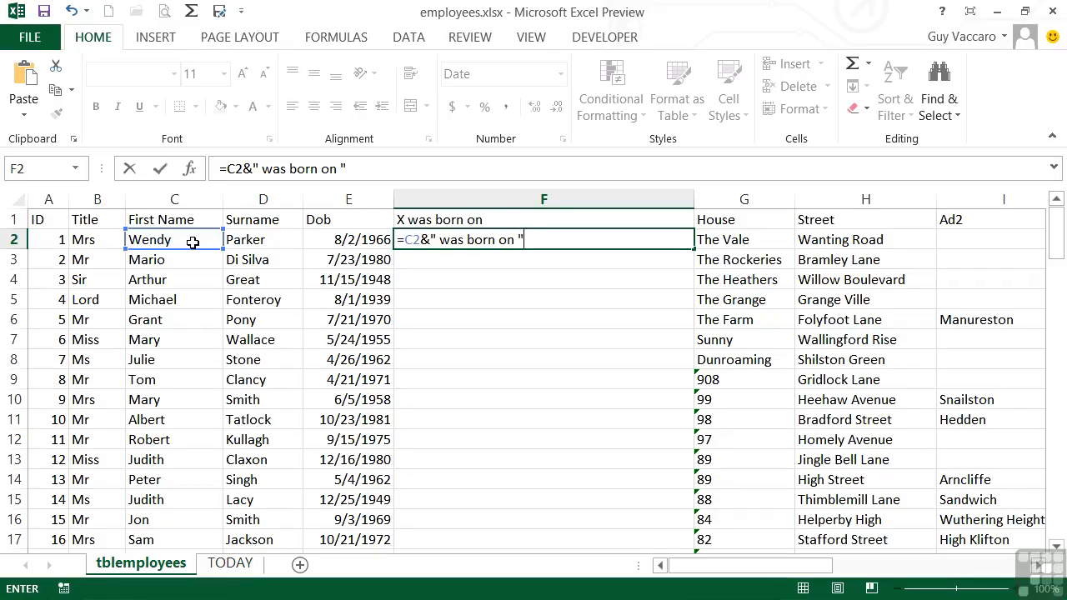
text(&)
click(334, 240)
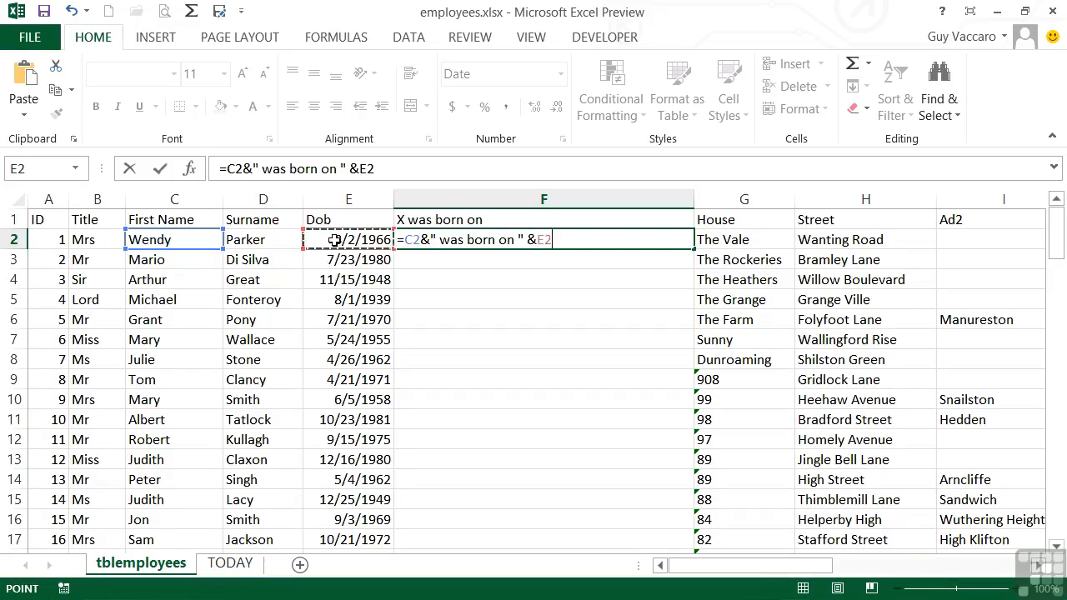
key(Return)
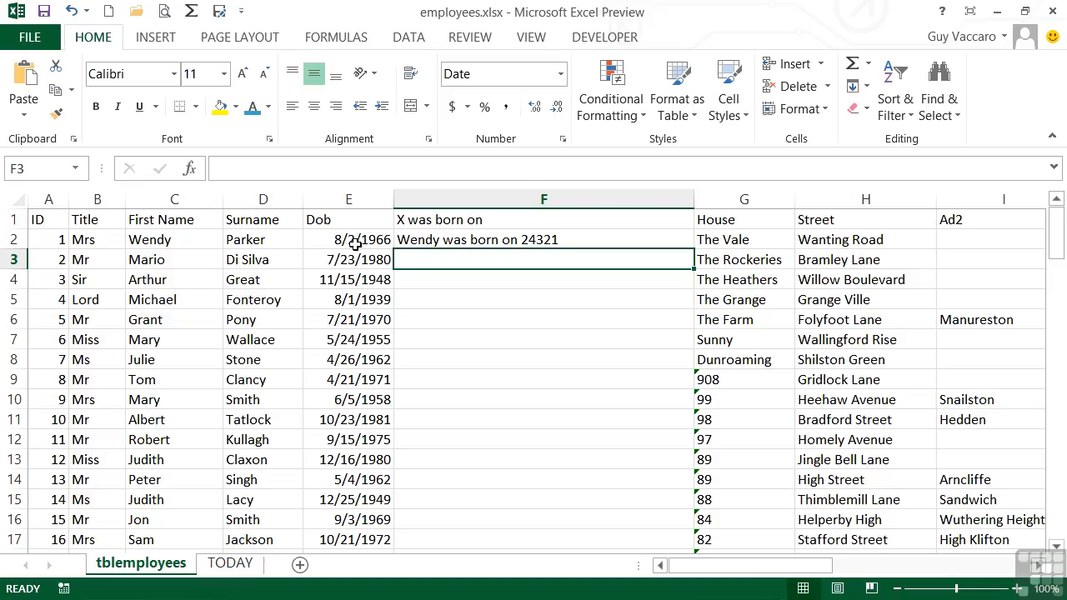
Format Dob cell E2 as Number to reveal its underlying serial value, and return it to Short Date
click(357, 246)
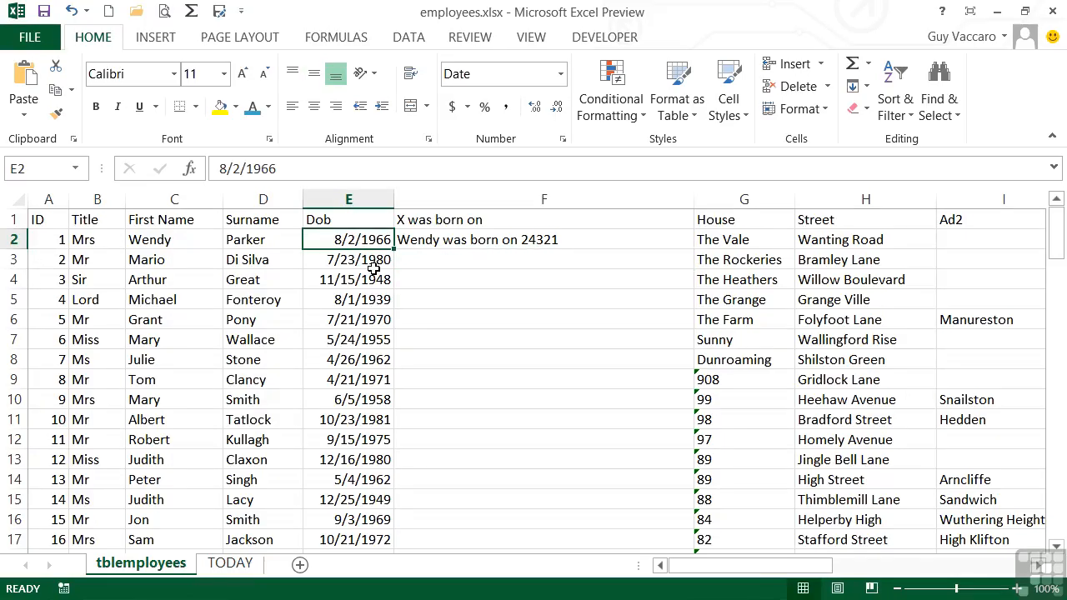
click(560, 74)
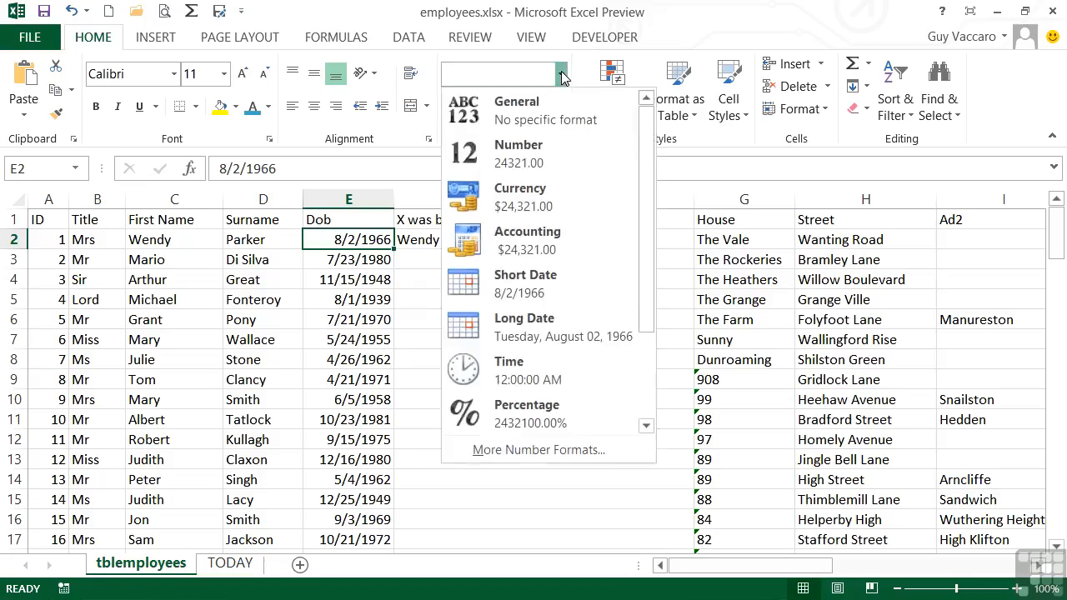
click(540, 150)
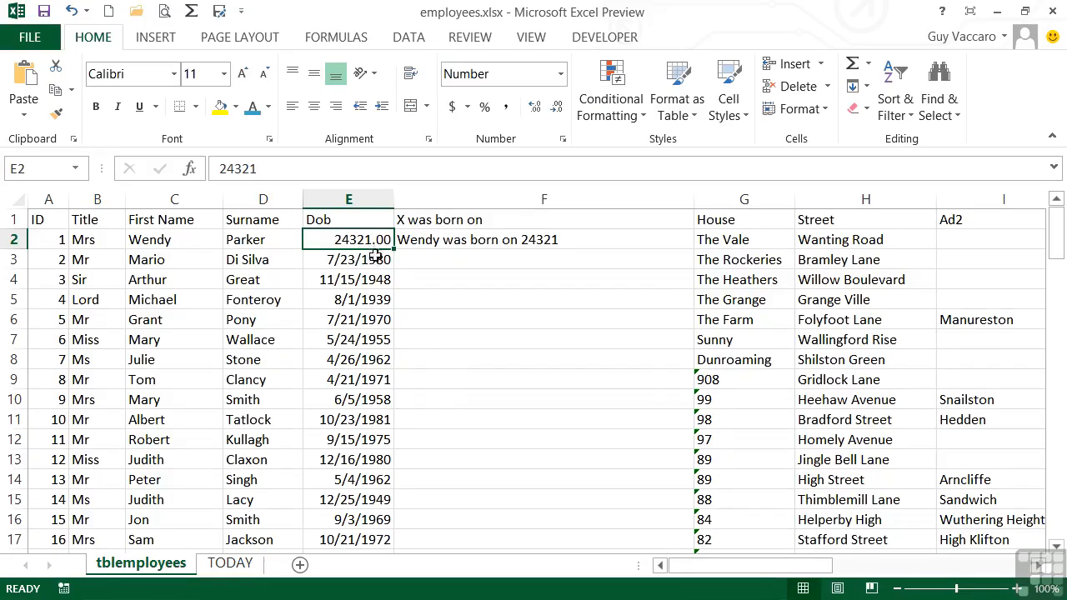
click(561, 76)
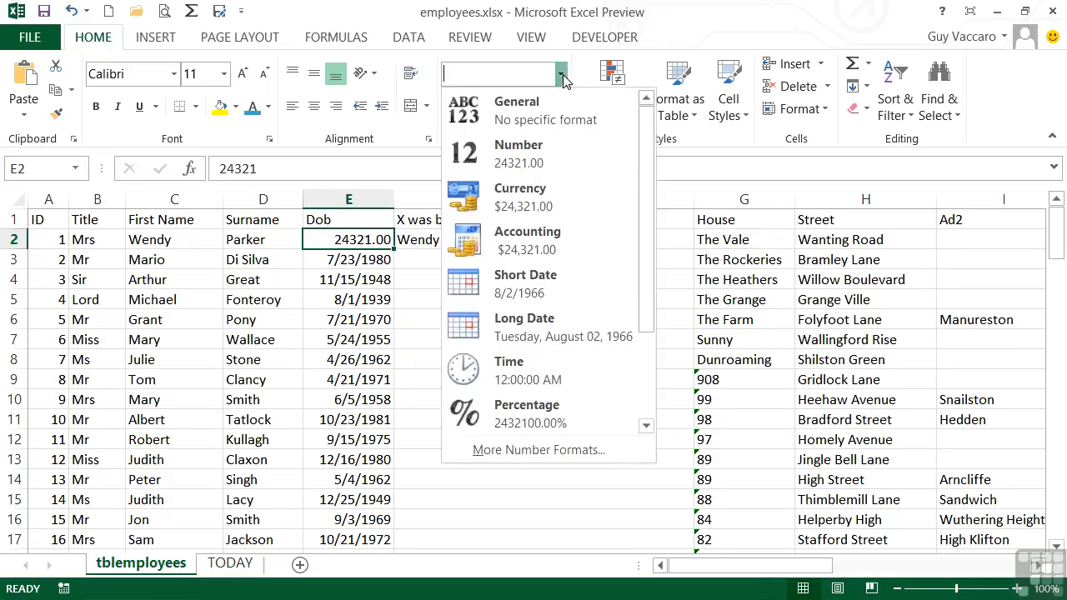
click(509, 280)
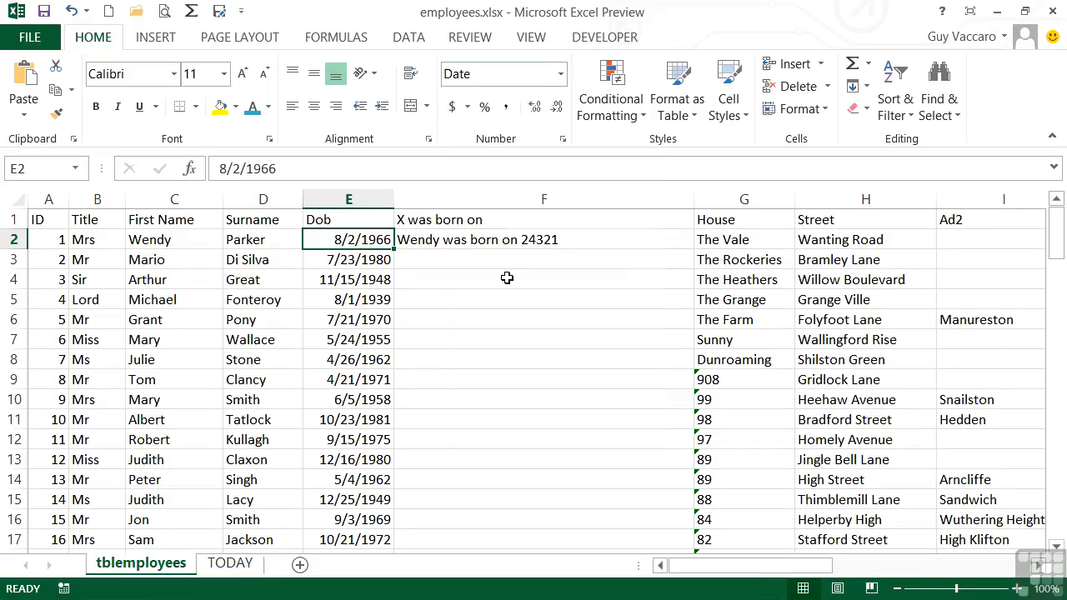
Wrap the E2 reference in the F2 formula in a TEXT function with the format "mm/dd/yy"
click(422, 240)
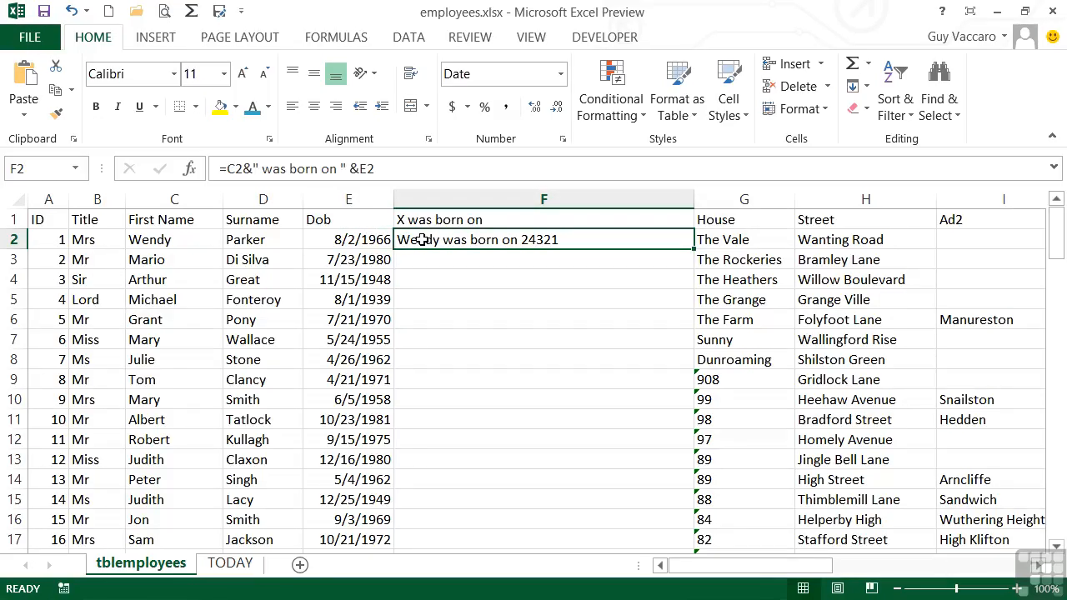
double_click(422, 240)
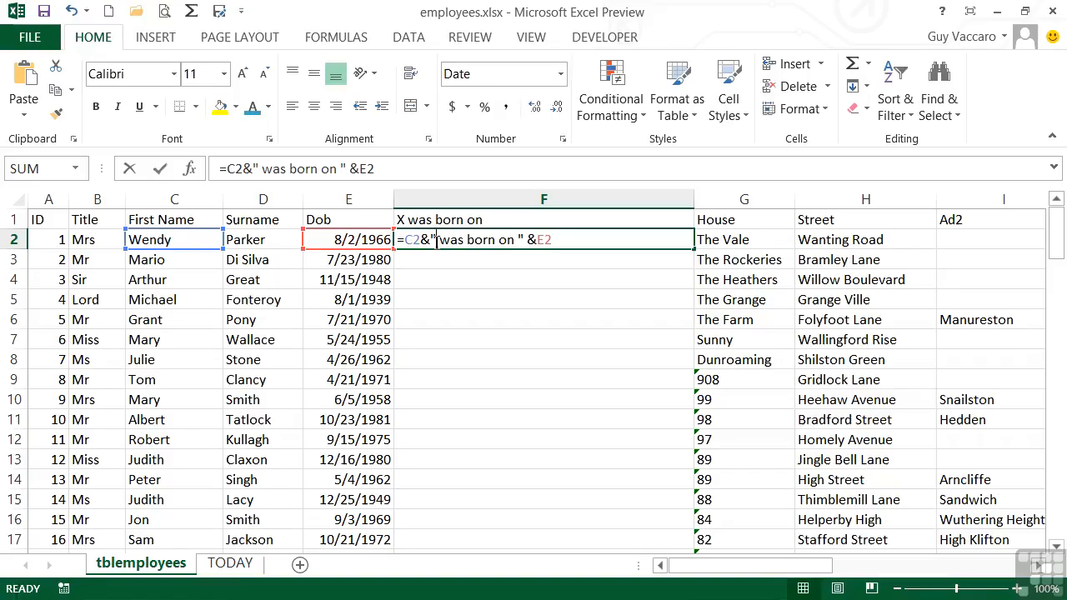
click(538, 239)
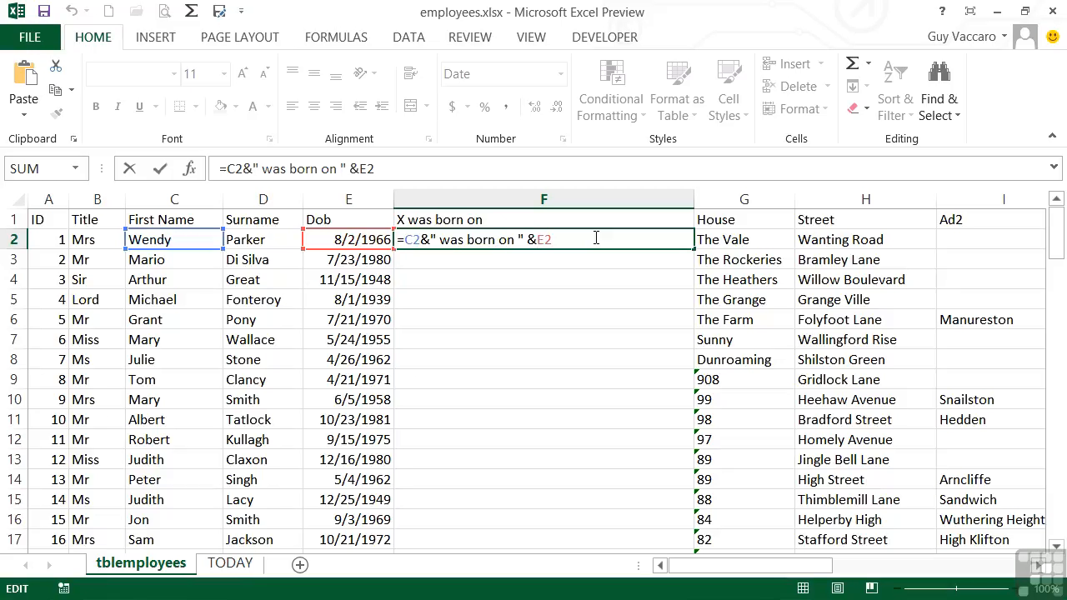
text(te)
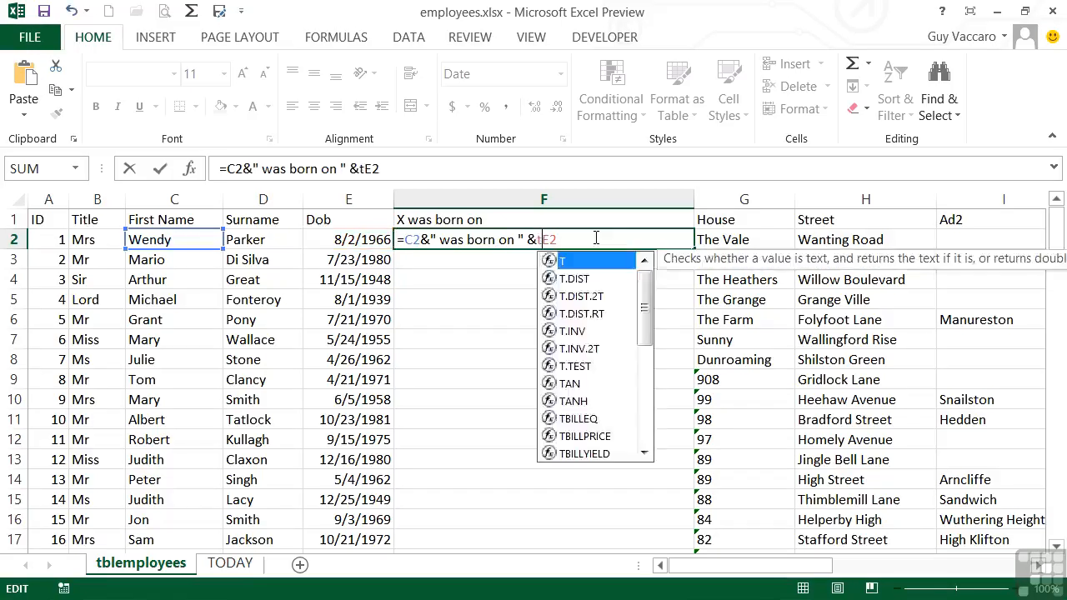
text(xt(E2)
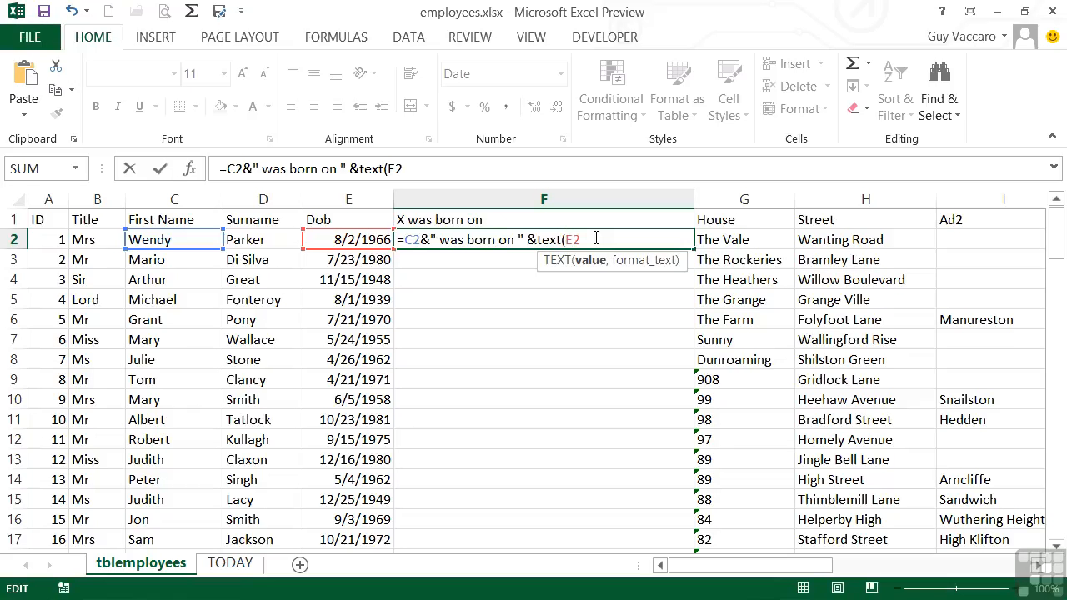
text(,)
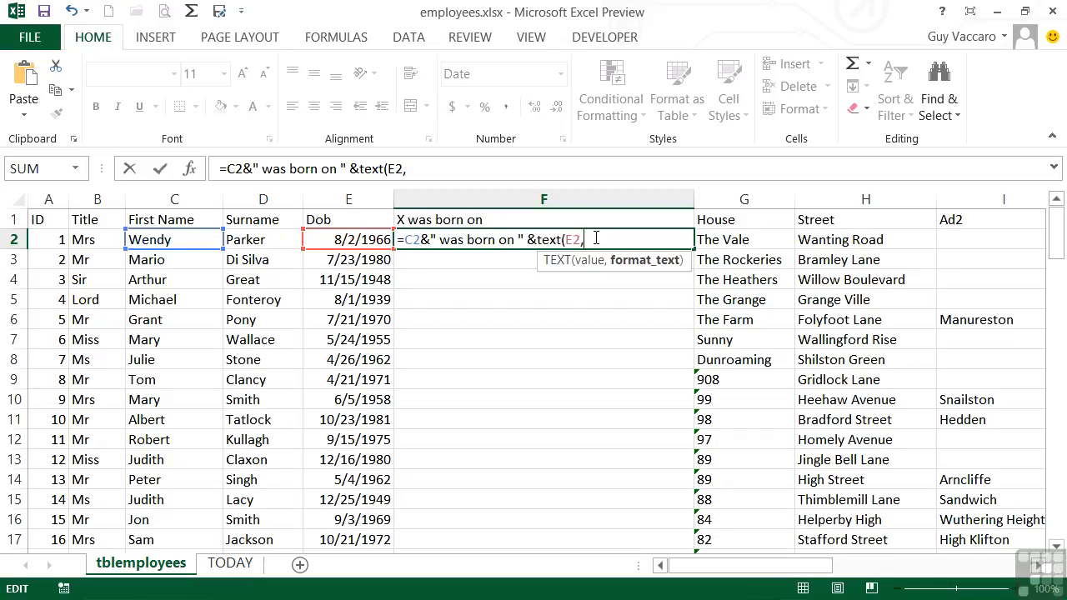
text(")
text(mm/dd/yy)
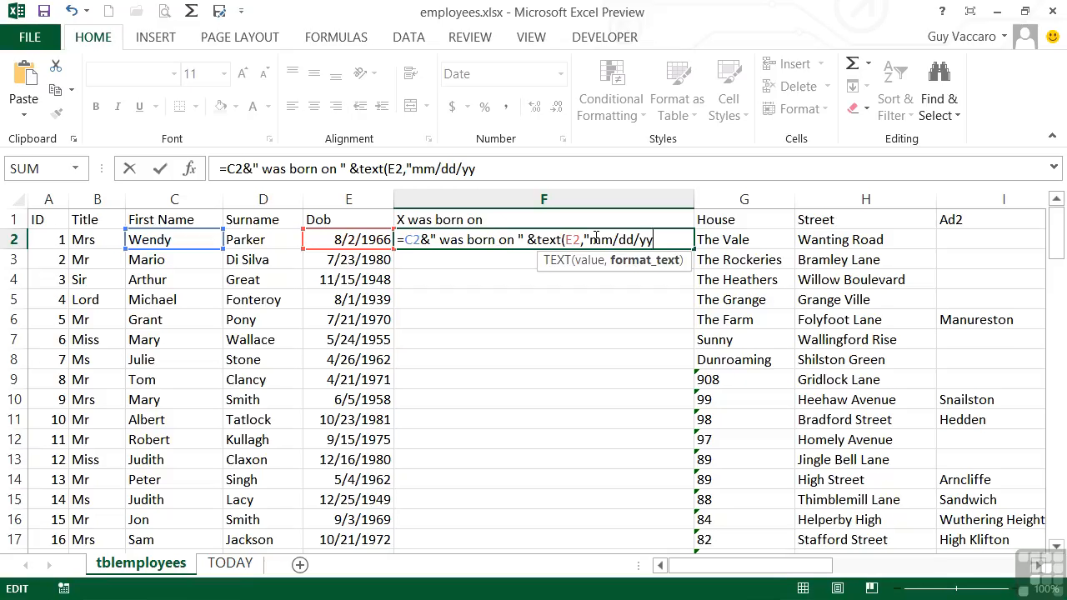
text("))
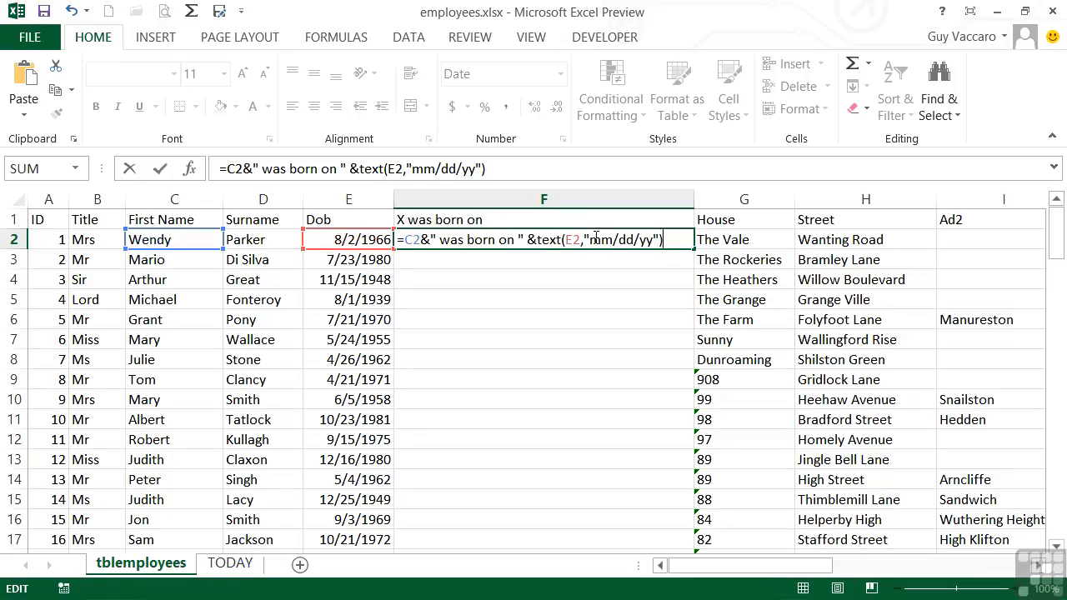
key(Return)
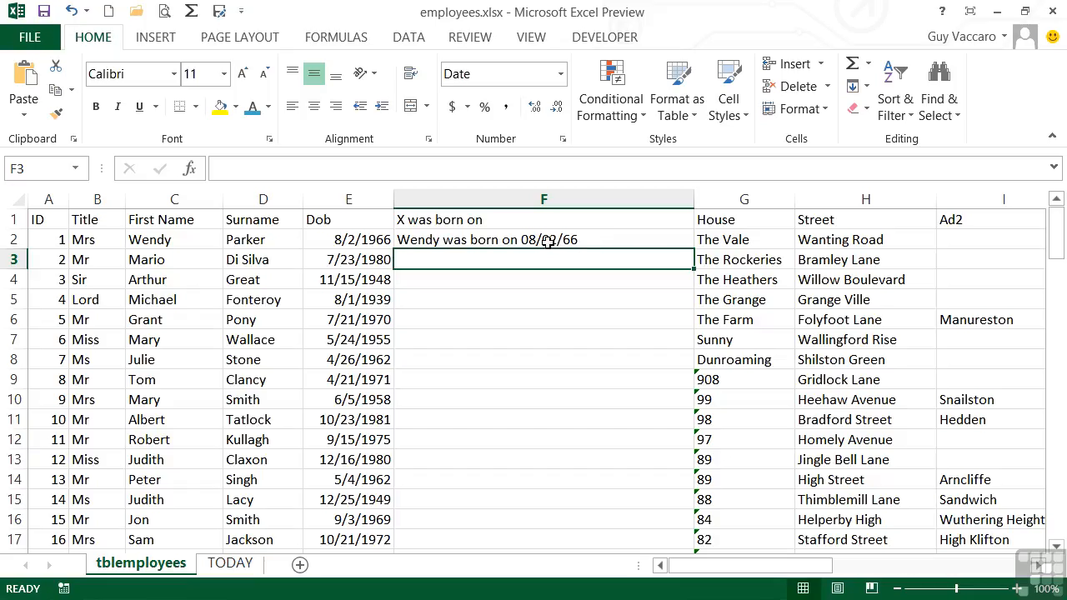
Fill the F2 formula down the "X was born on" column for all employee rows
click(613, 239)
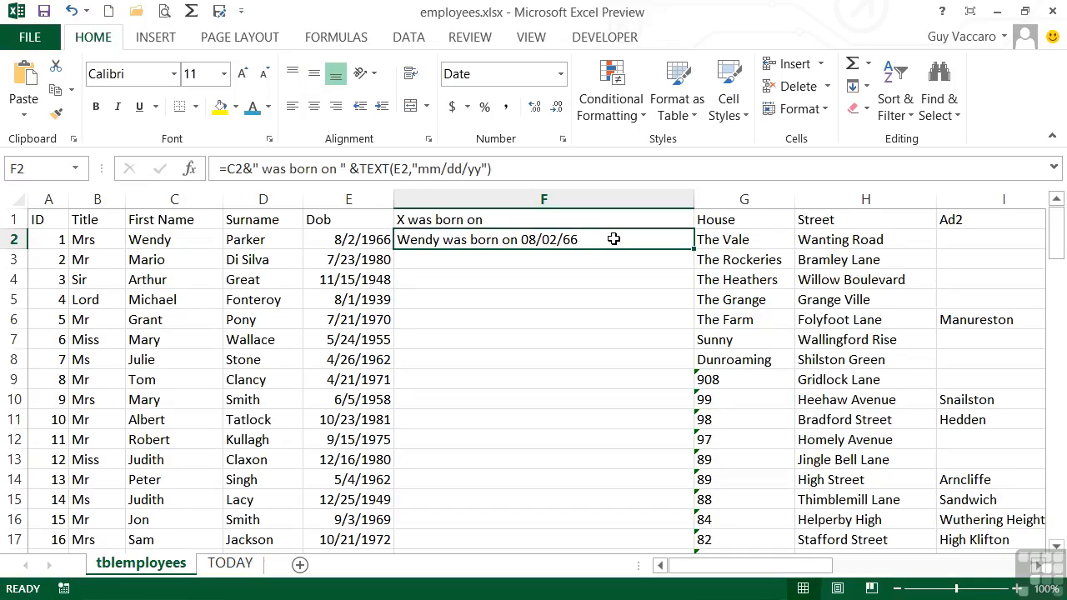
double_click(694, 248)
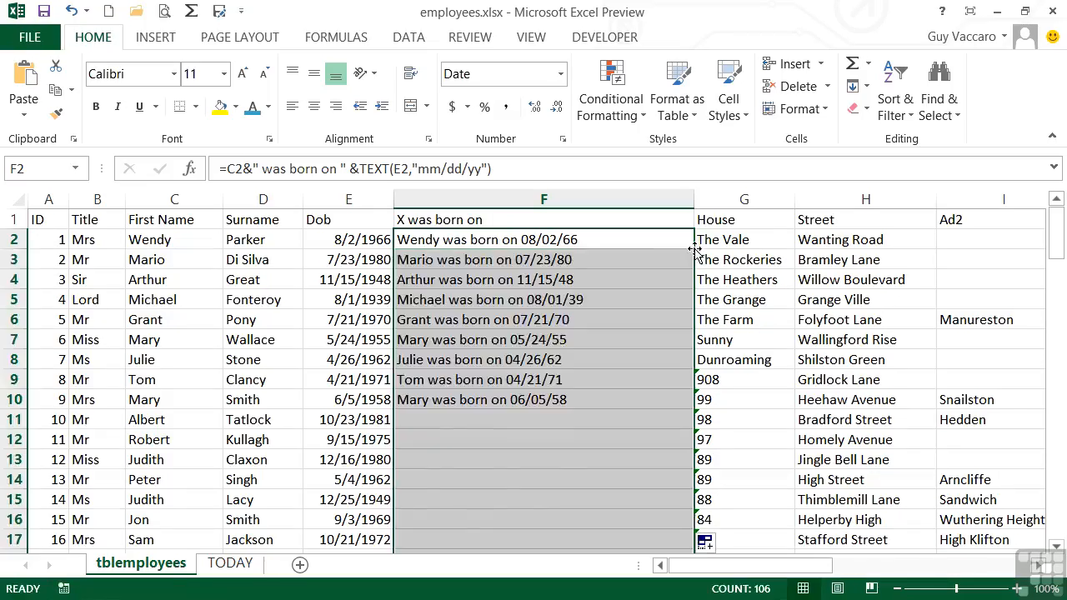
click(534, 303)
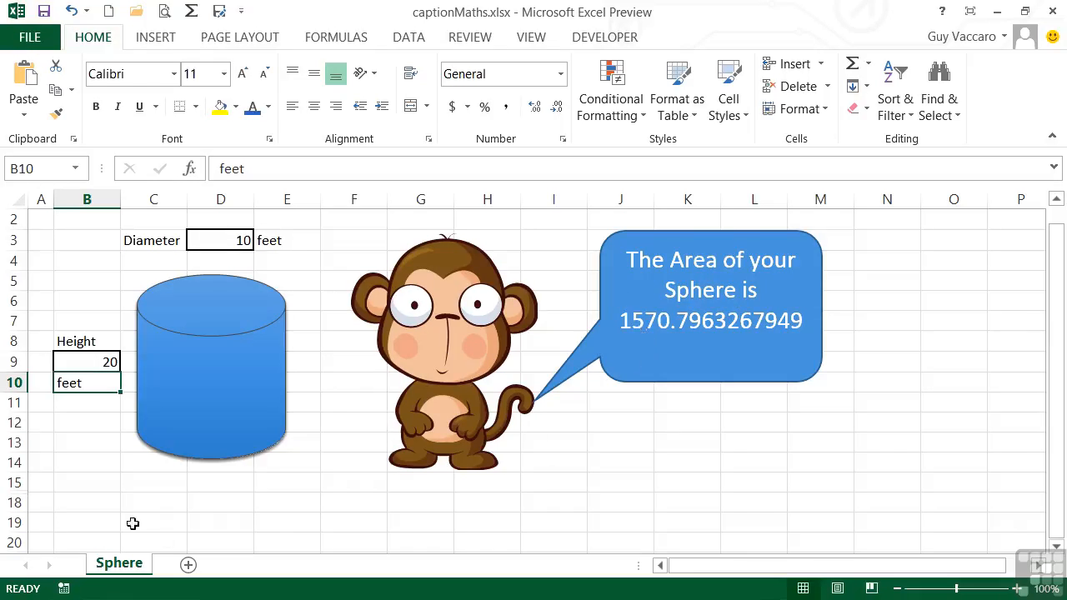
Unhide the rows between rows 15 and 18 on the Sphere sheet
drag(15, 482, 17, 502)
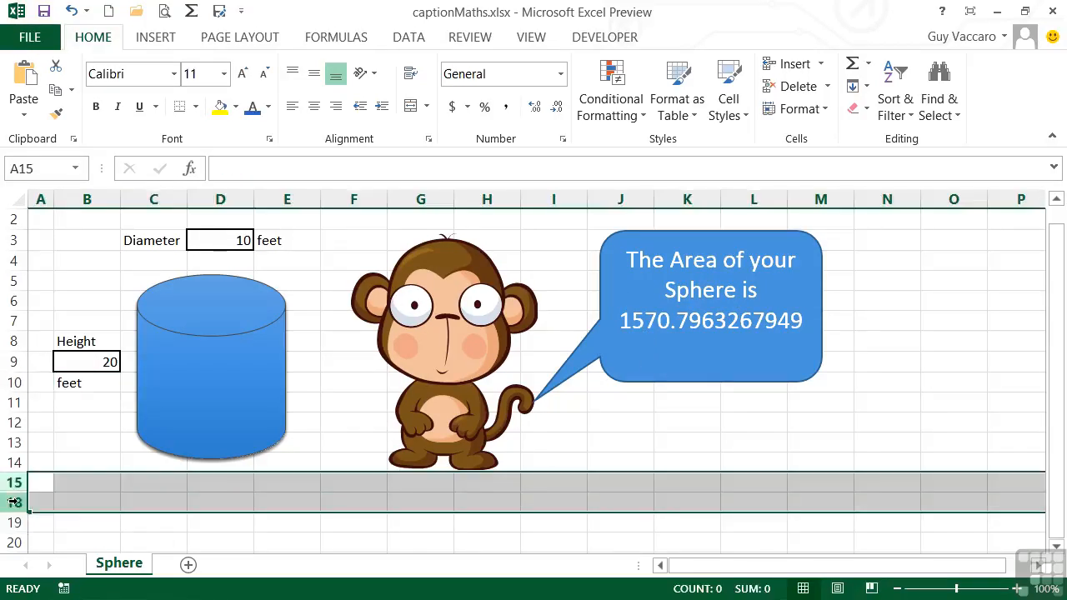
right_click(19, 502)
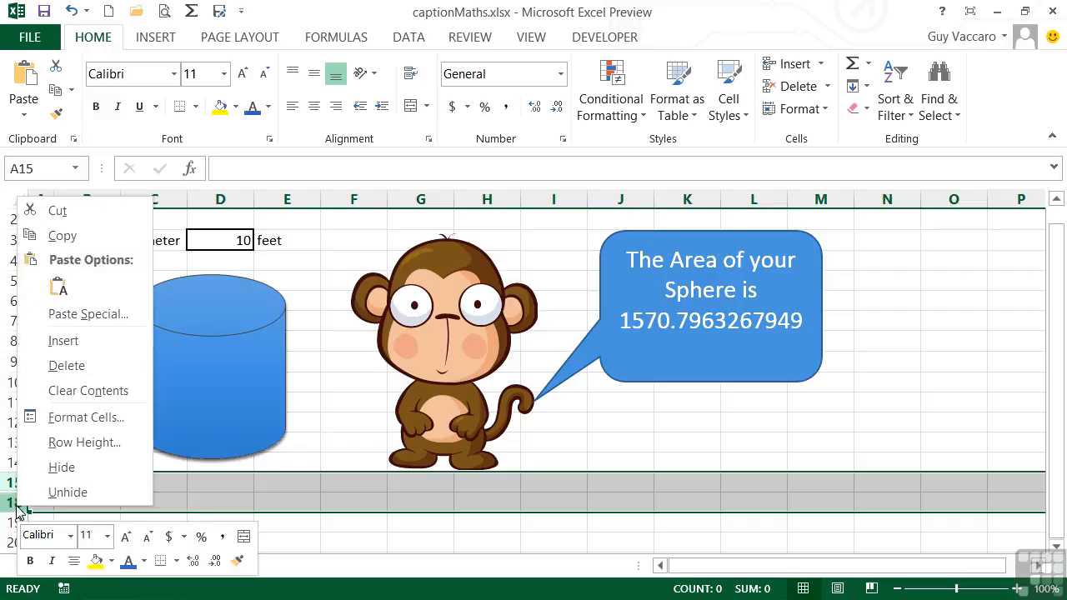
click(47, 499)
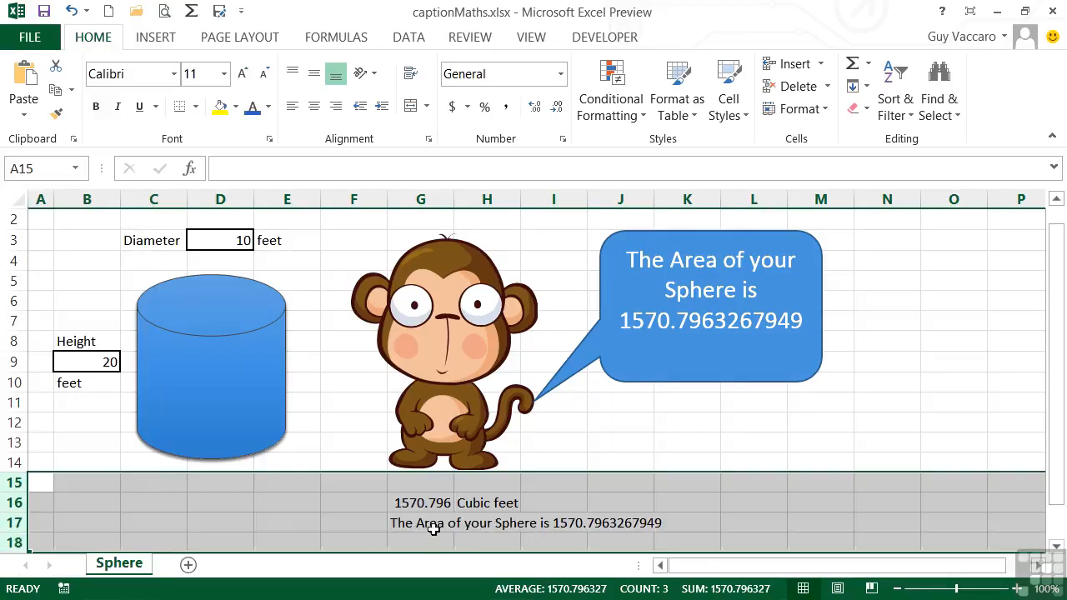
Check the caption formula in G17 and reduce the calculated value in G16 to two decimal places
click(423, 523)
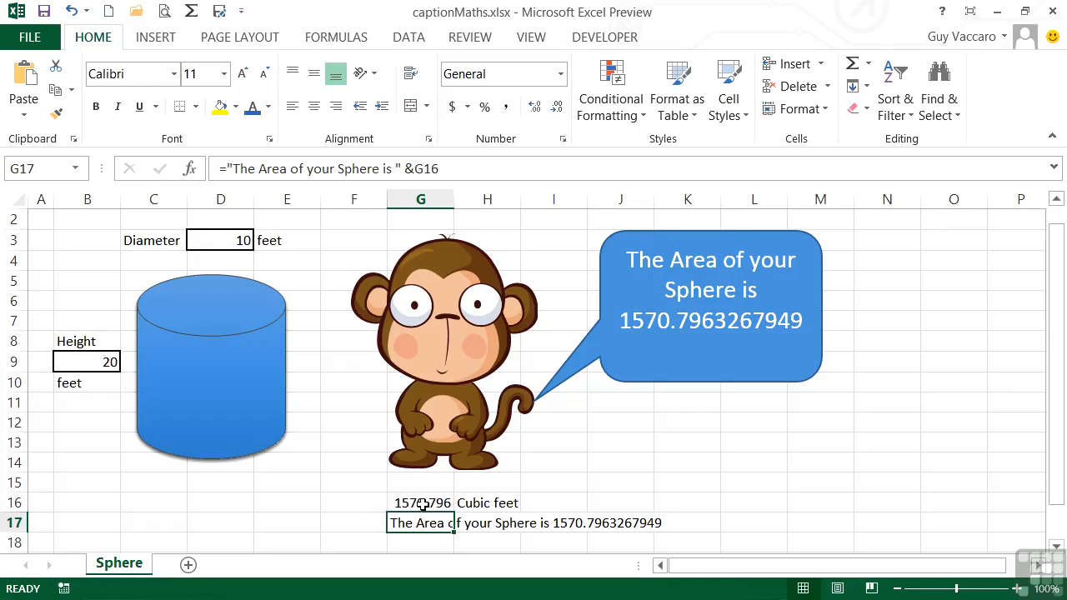
click(424, 504)
click(554, 110)
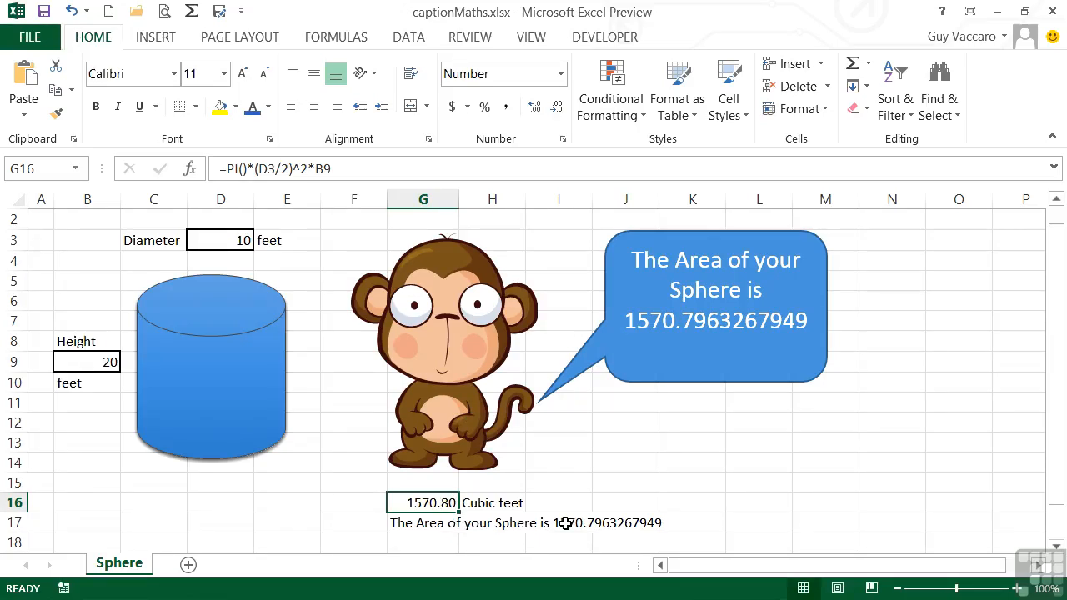
Wrap the G16 reference in the G17 caption formula in a TEXT function with the format "0.00", and recheck the finished formula
double_click(440, 521)
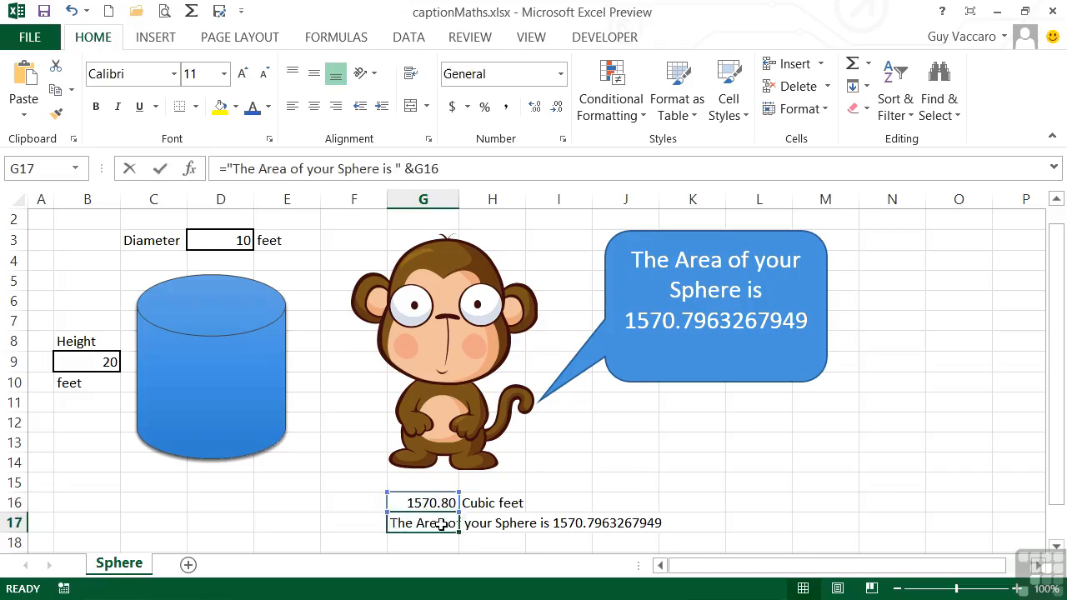
click(586, 523)
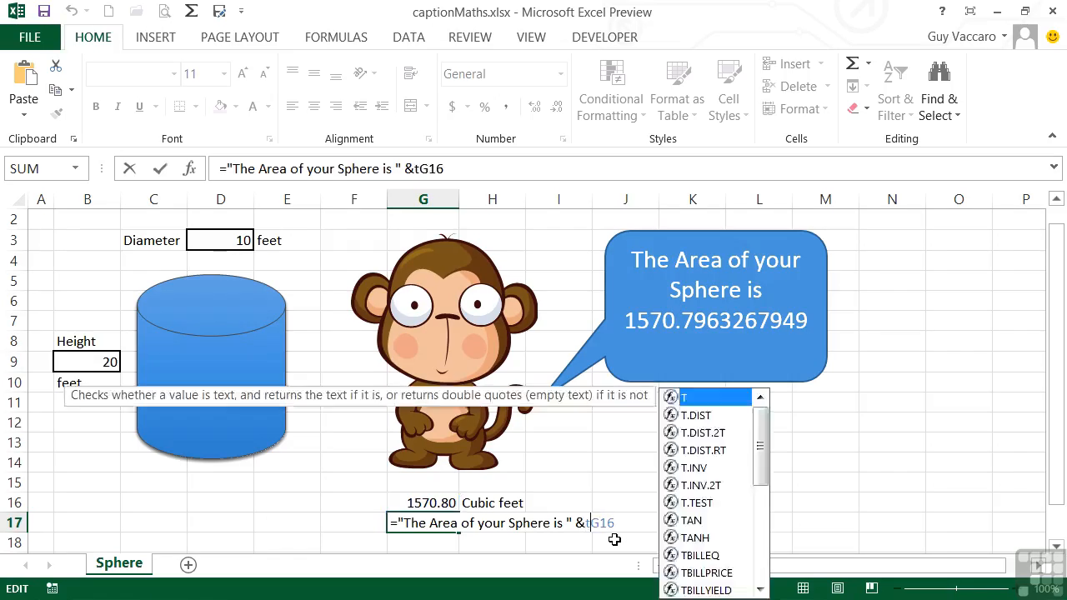
text(text()
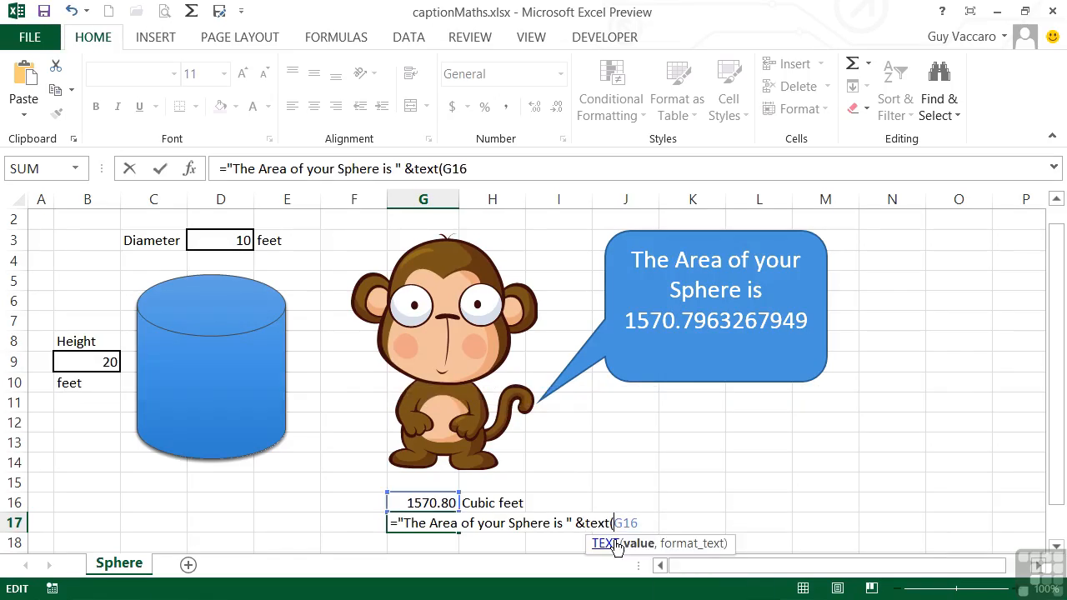
click(648, 523)
text(,)
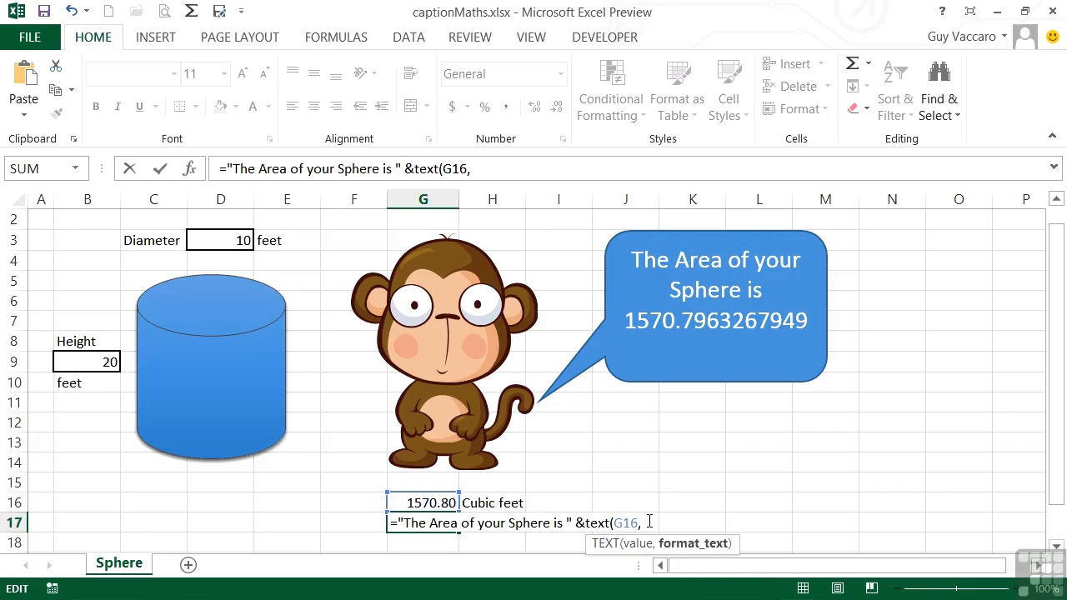
text(")
text(0.00)
text())
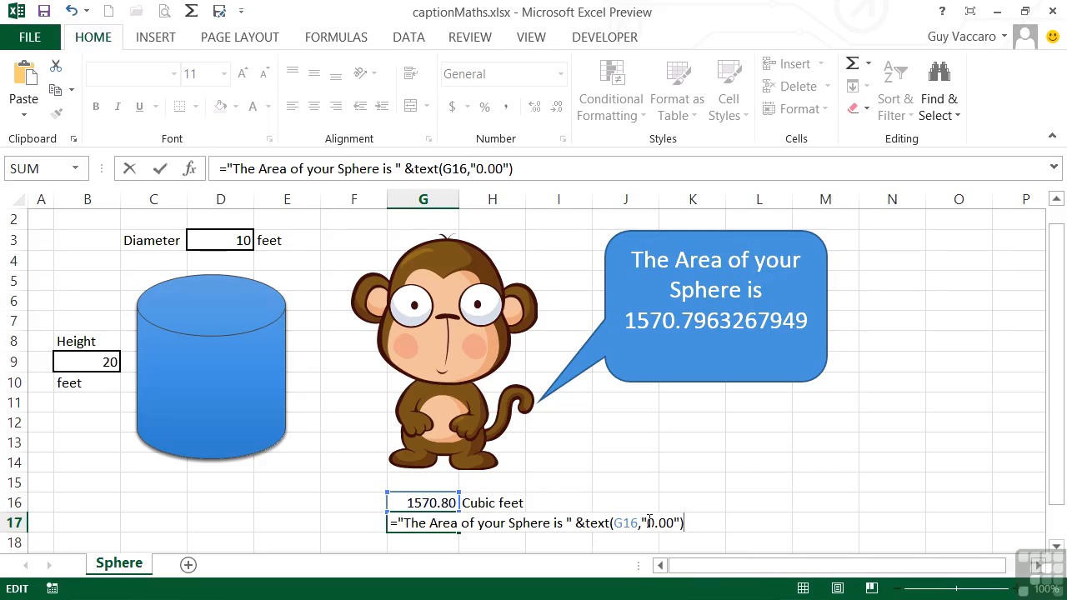
key(Return)
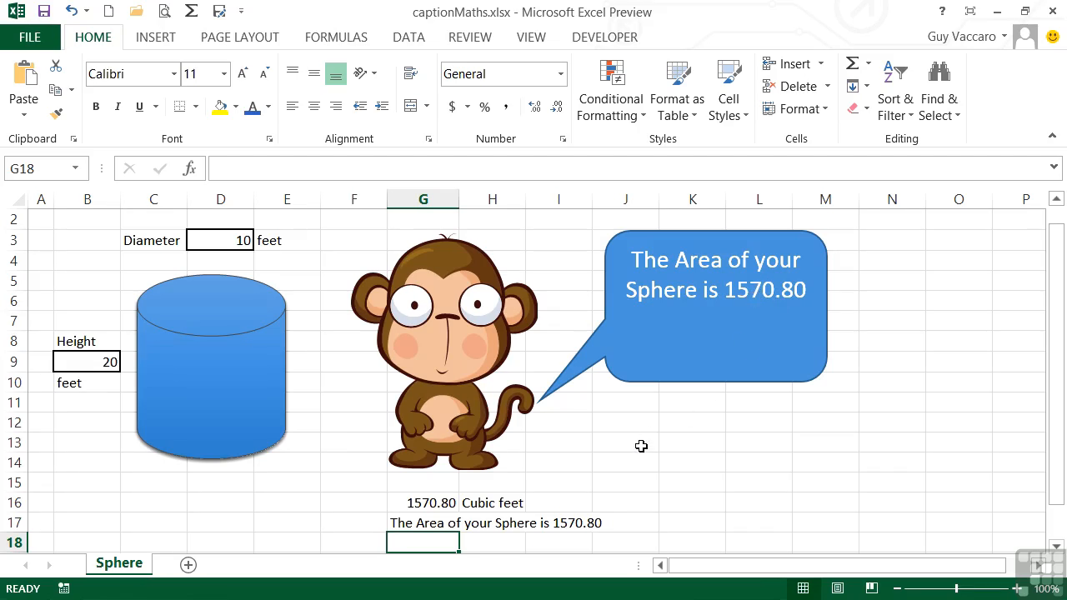
click(432, 523)
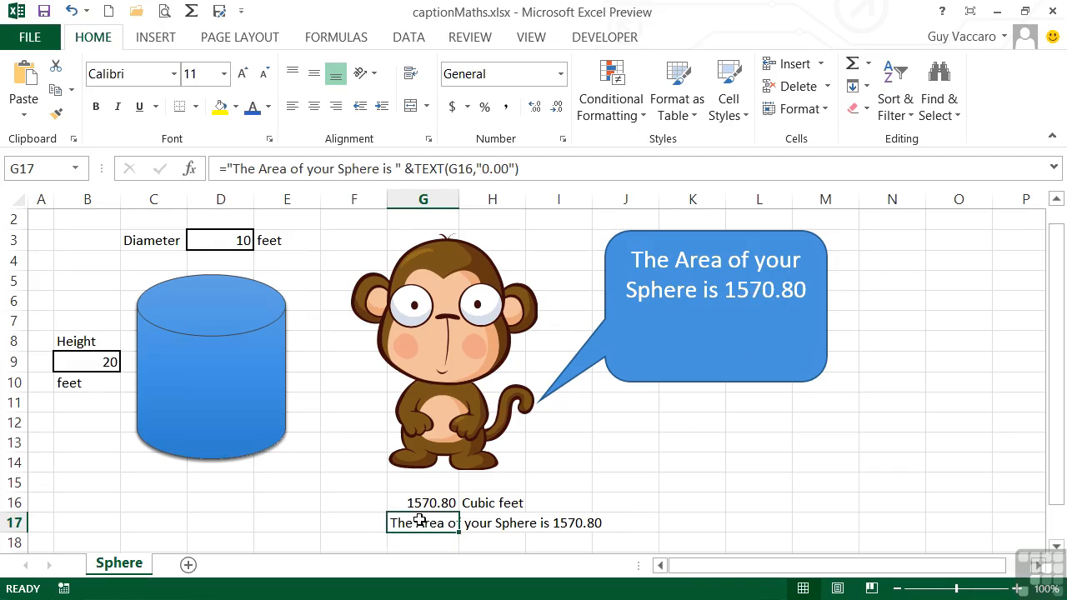
double_click(431, 523)
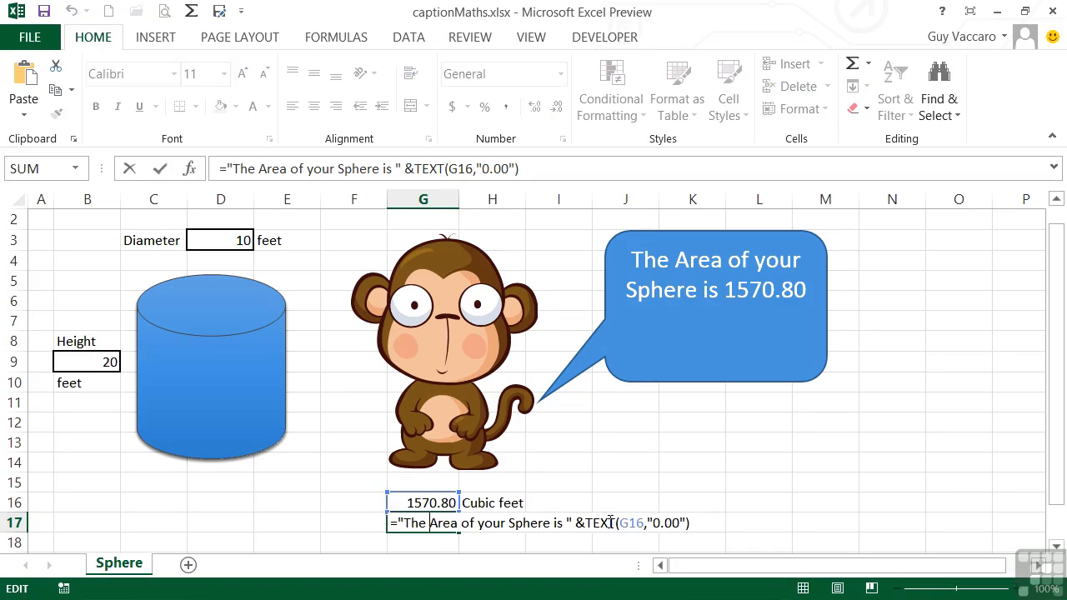
key(Return)
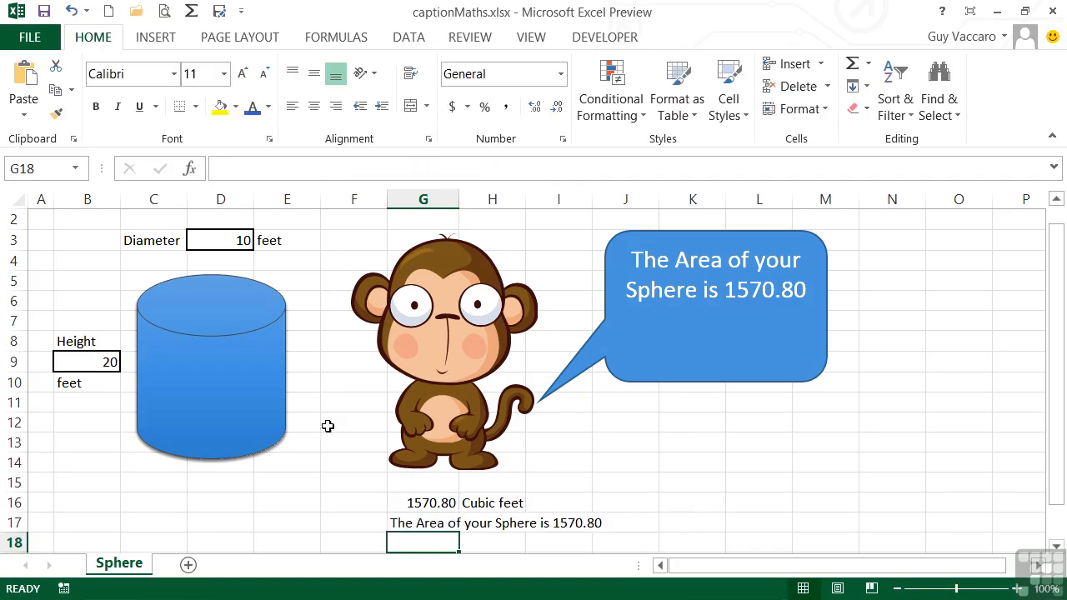
Hide rows 16 and 17, which hold the calculated value and the caption formula, and deselect them
drag(13, 523, 12, 502)
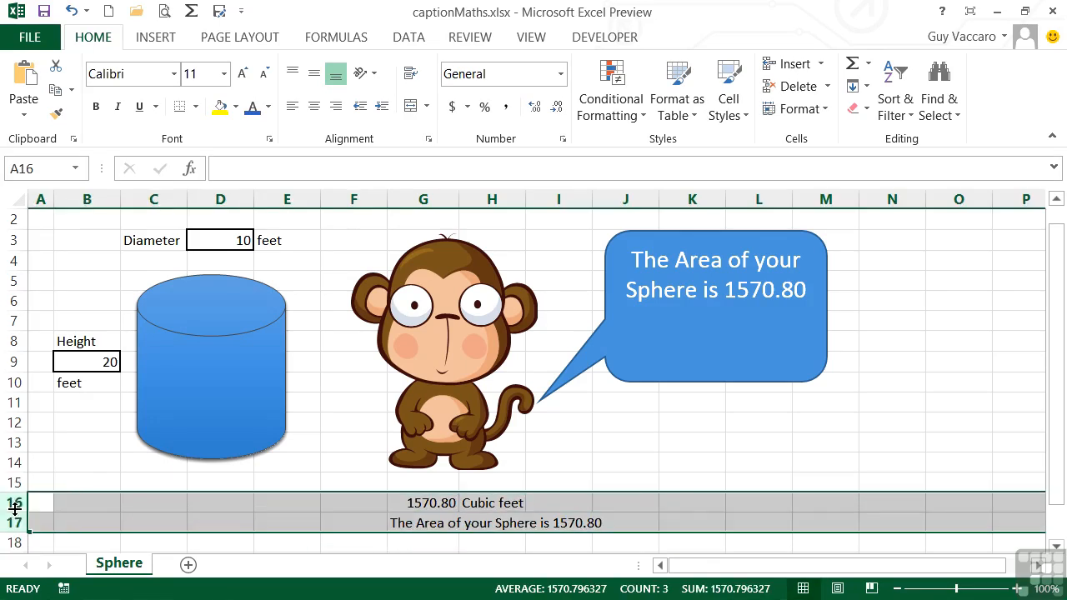
right_click(12, 503)
click(50, 471)
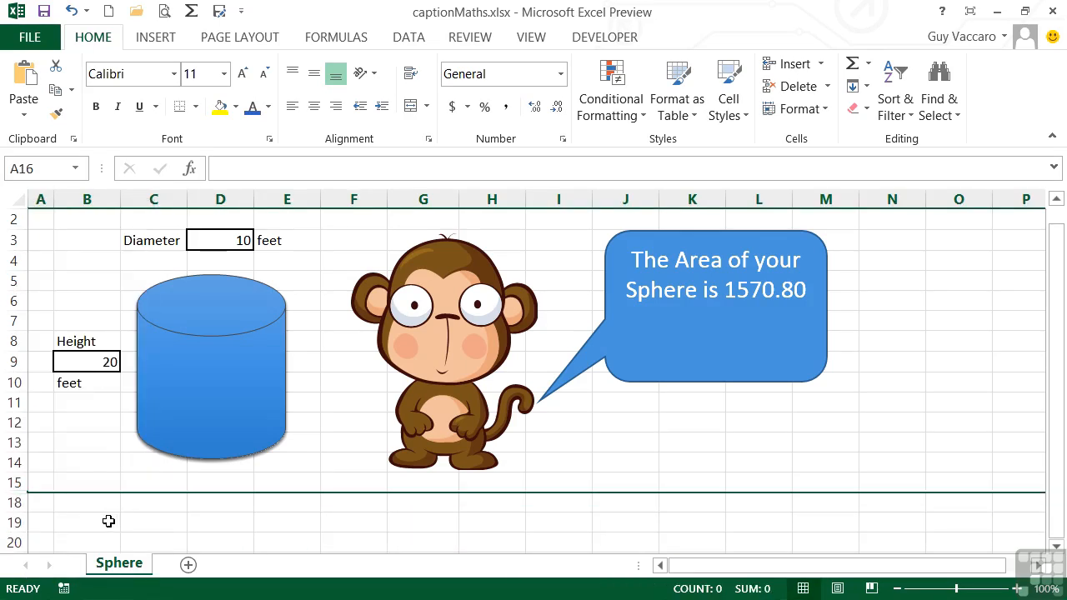
click(108, 520)
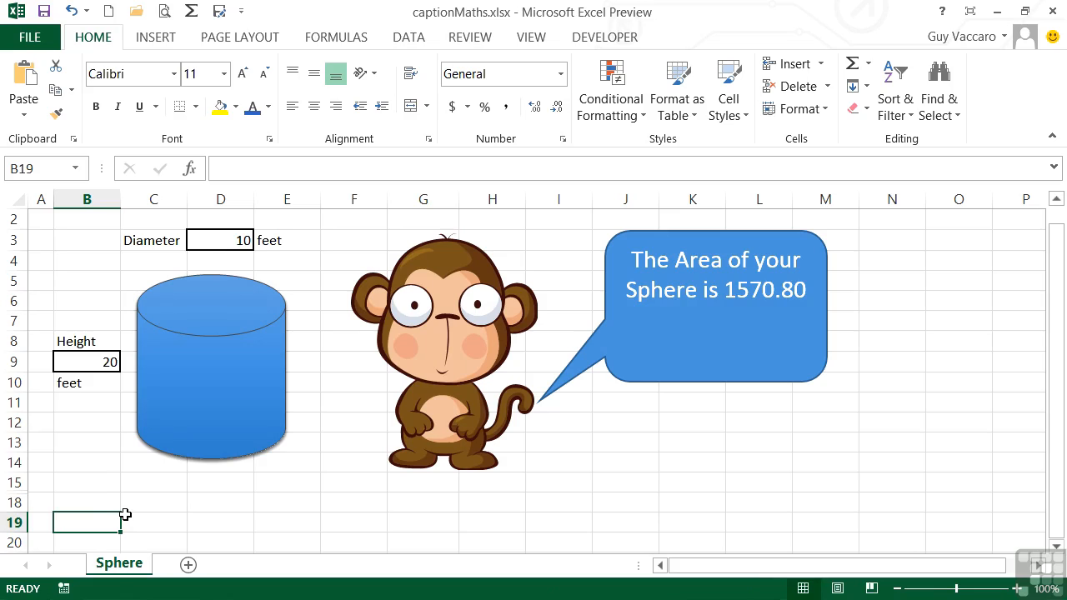